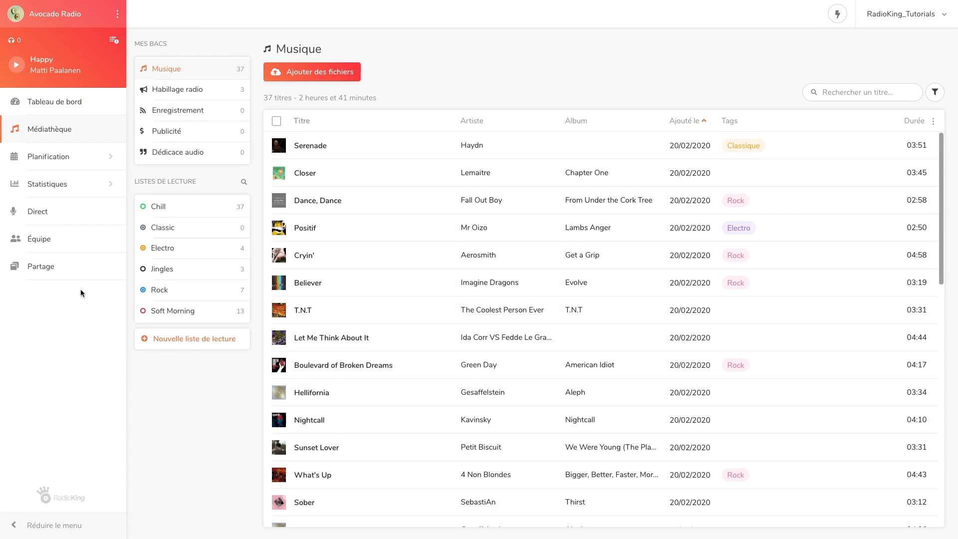
Step: Open the web player's sharing settings and set its main colour to green #2ED573
{"action": "left_click", "coordinate": [64, 277]}
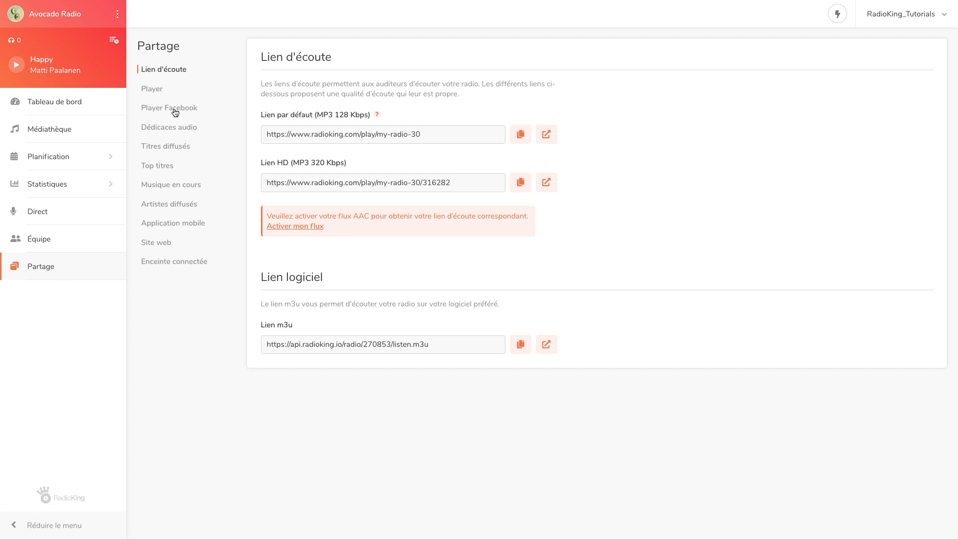
{"action": "left_click", "coordinate": [168, 94]}
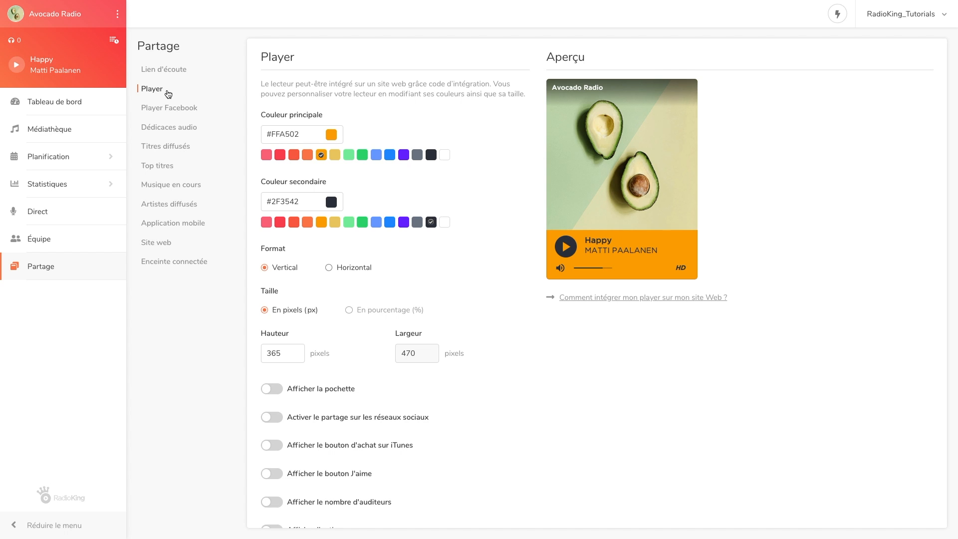
{"action": "left_click", "coordinate": [280, 154]}
{"action": "left_click", "coordinate": [361, 155]}
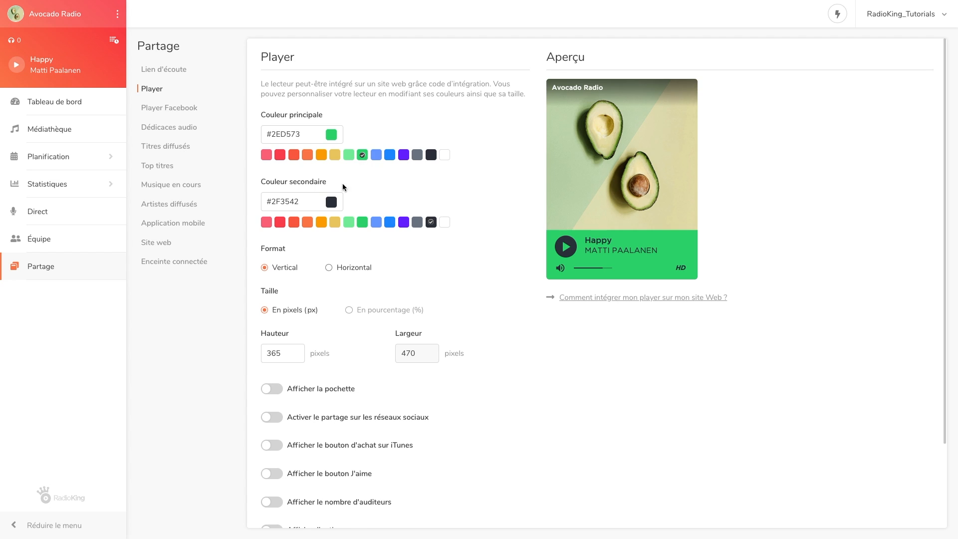
Step: Try orange-red and light green as the player's secondary colour, settling on white #FFFFFF
{"action": "left_click", "coordinate": [295, 225]}
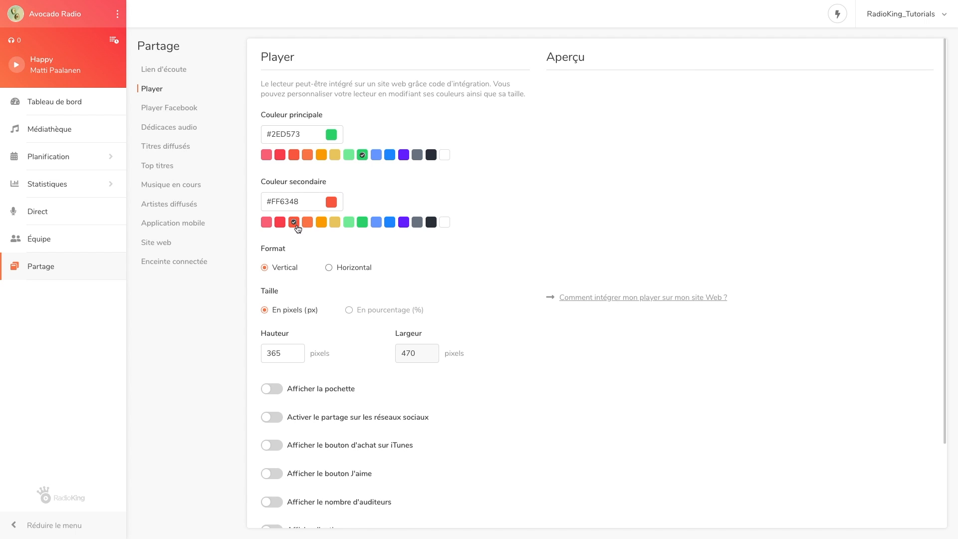
{"action": "left_click", "coordinate": [348, 222]}
{"action": "left_click", "coordinate": [444, 224]}
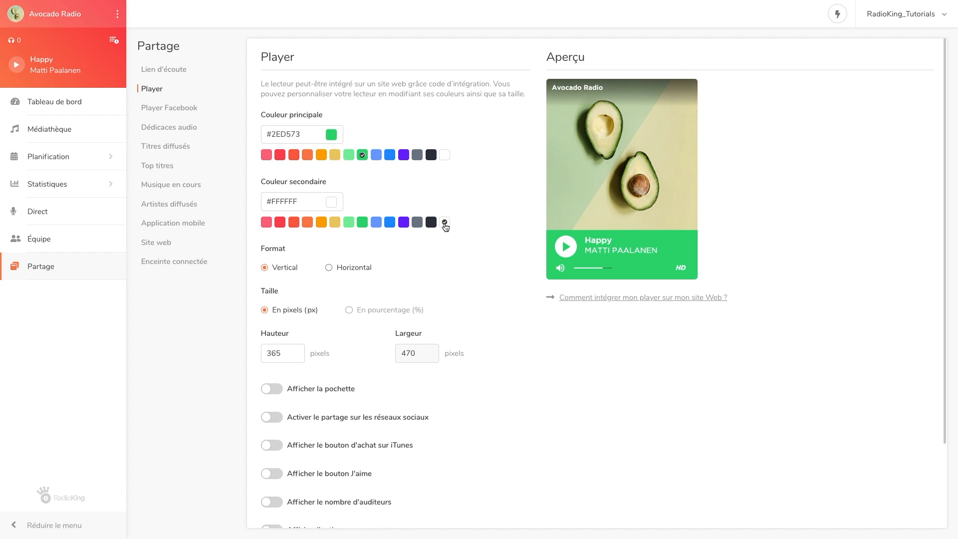
Step: Try the horizontal format and a different height for the player, returning to the vertical format and 365 pixels
{"action": "left_click", "coordinate": [328, 268]}
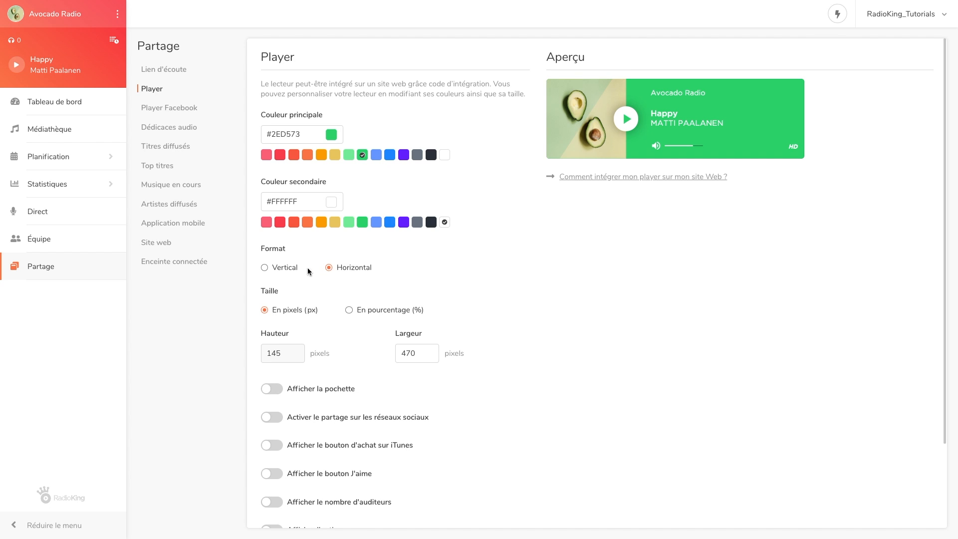
{"action": "left_click", "coordinate": [265, 267]}
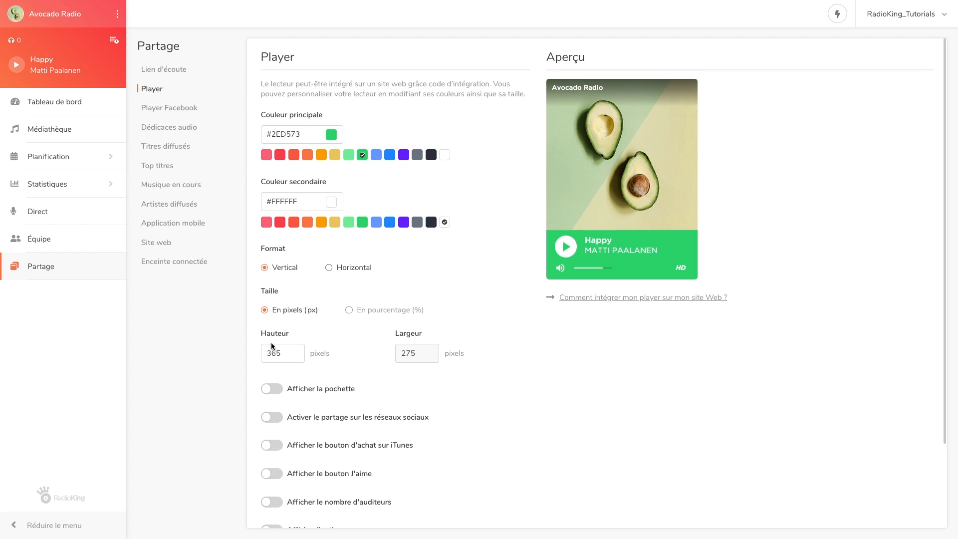
{"action": "left_click_drag", "start_coordinate": [271, 352], "coordinate": [260, 353]}
{"action": "type", "text": "4"}
{"action": "key", "text": "BackSpace"}
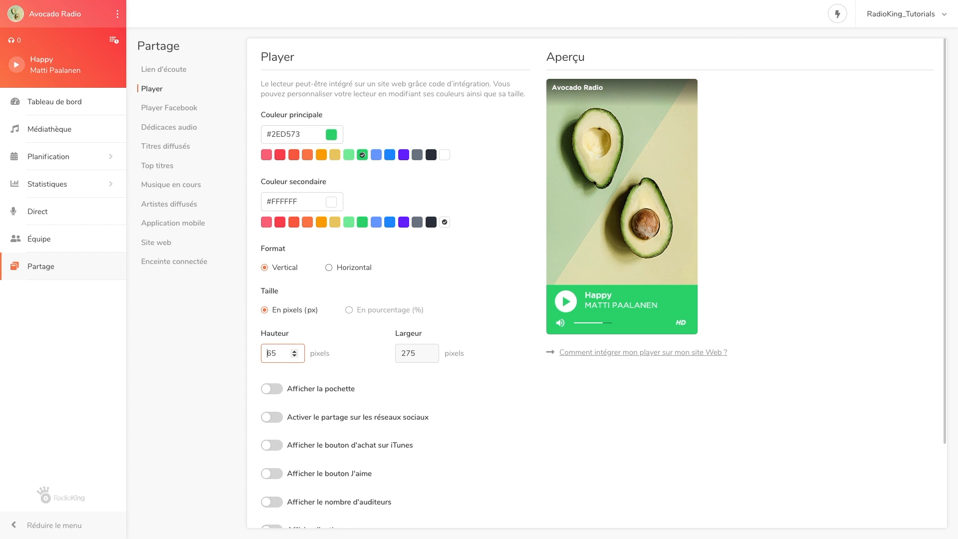
{"action": "type", "text": "3"}
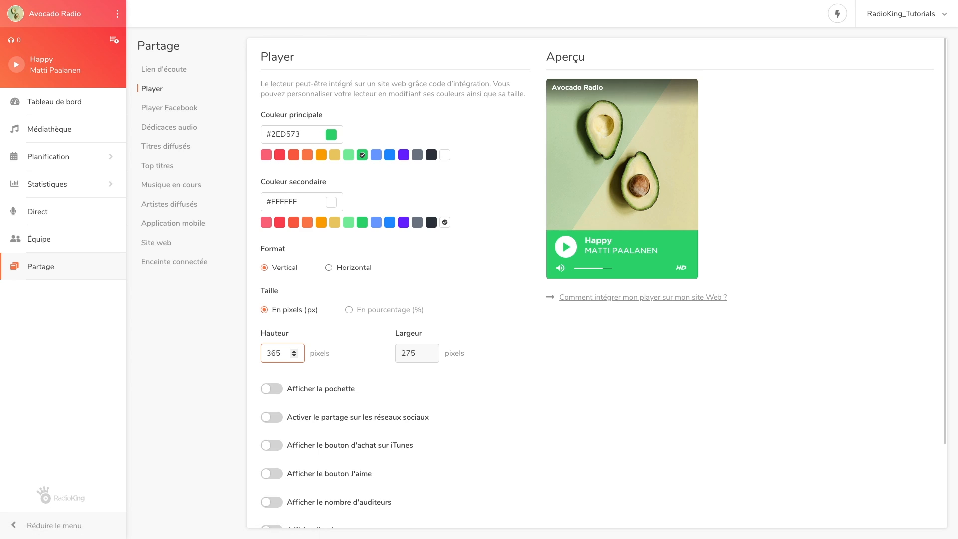
{"action": "left_click", "coordinate": [359, 368]}
Step: Enable the cover art, social network sharing, iTunes purchase button and like button on the player
{"action": "left_click", "coordinate": [271, 391]}
{"action": "left_click", "coordinate": [268, 418]}
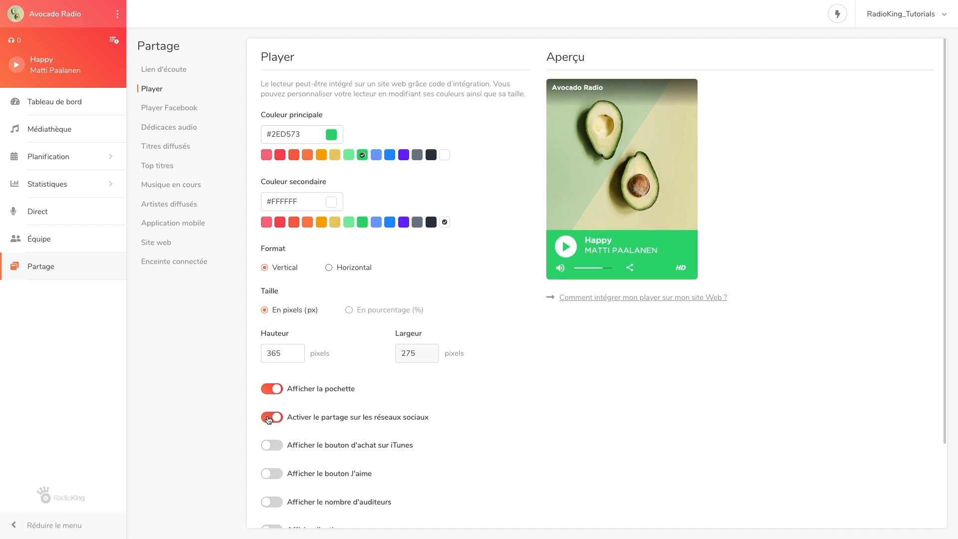
{"action": "left_click", "coordinate": [269, 447]}
{"action": "left_click", "coordinate": [269, 475]}
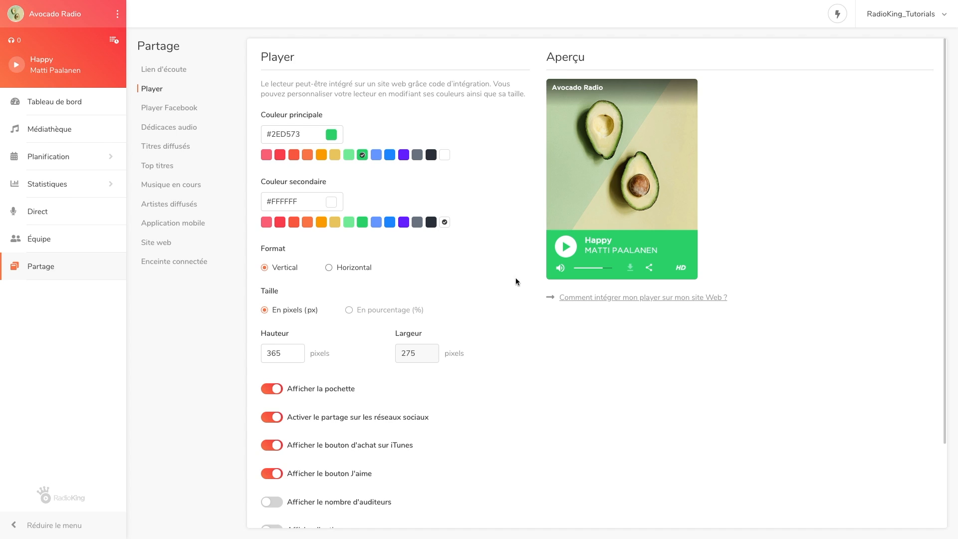
Step: Enable the listener count, the pop-up option and the shadow on the player
{"action": "mouse_move", "coordinate": [580, 210]}
{"action": "left_click", "coordinate": [272, 502]}
{"action": "scroll", "coordinate": [270, 503], "scroll_direction": "down", "scroll_amount": 1}
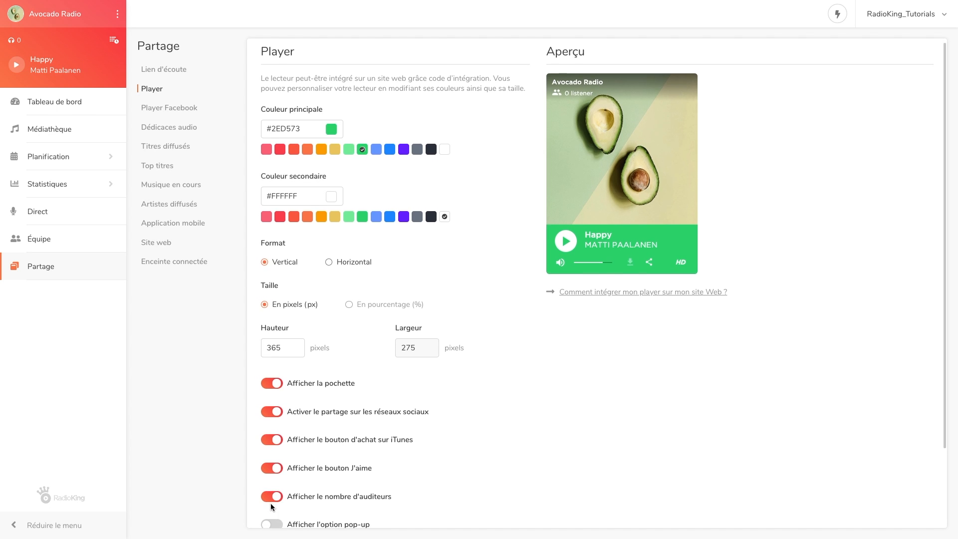
{"action": "left_click", "coordinate": [272, 497]}
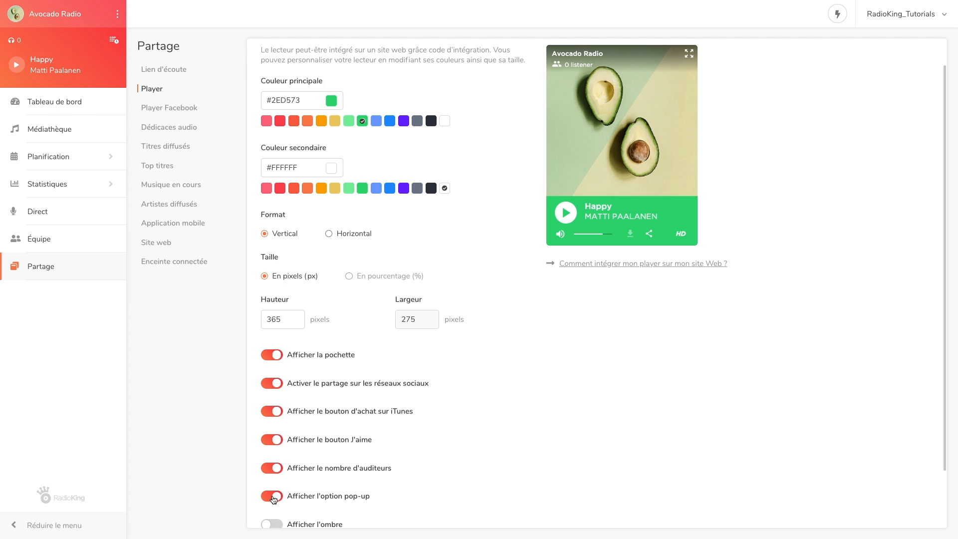
{"action": "scroll", "coordinate": [273, 499], "scroll_direction": "down", "scroll_amount": 1}
{"action": "left_click", "coordinate": [272, 509]}
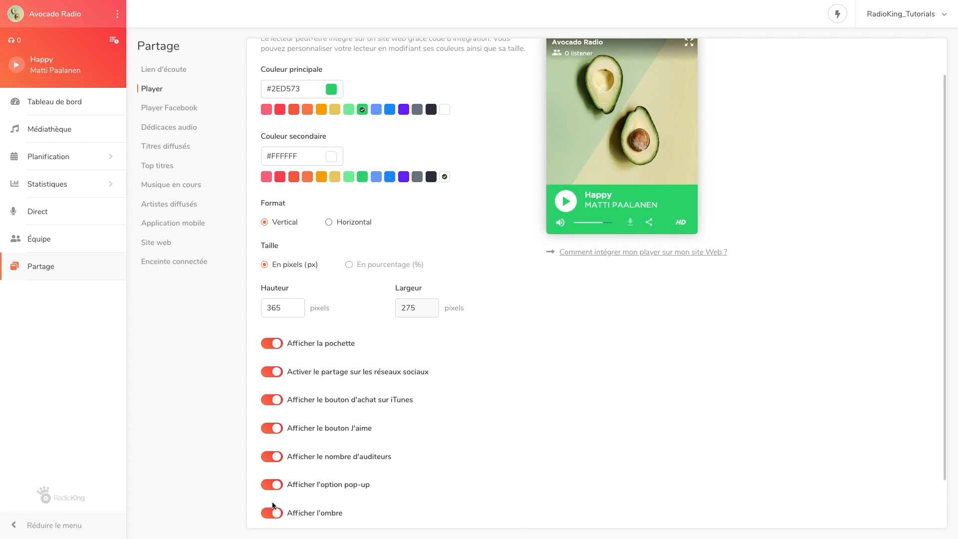
Step: Save the player settings, generate the embed code and copy it to the clipboard
{"action": "scroll", "coordinate": [272, 504], "scroll_direction": "down", "scroll_amount": 2}
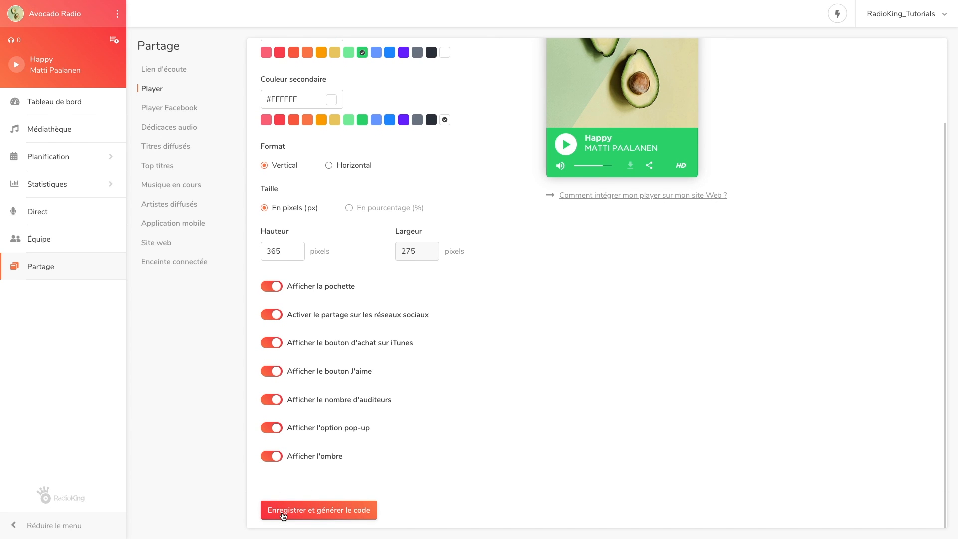
{"action": "left_click", "coordinate": [283, 514]}
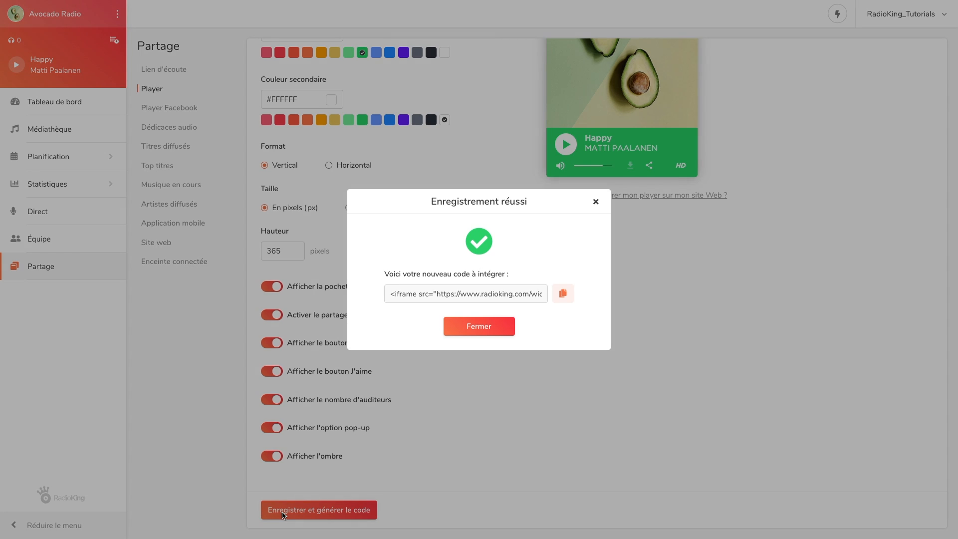
{"action": "left_click", "coordinate": [562, 297]}
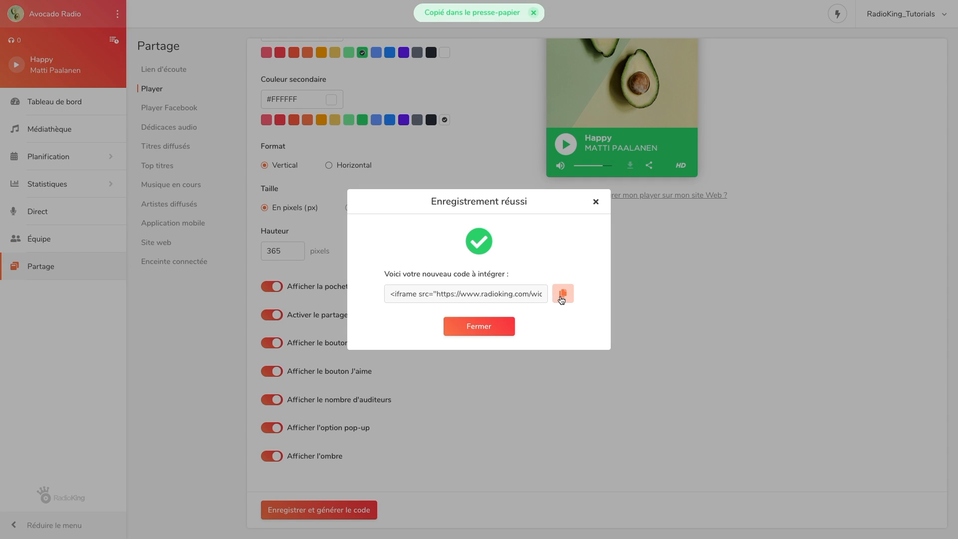
{"action": "left_click", "coordinate": [476, 327]}
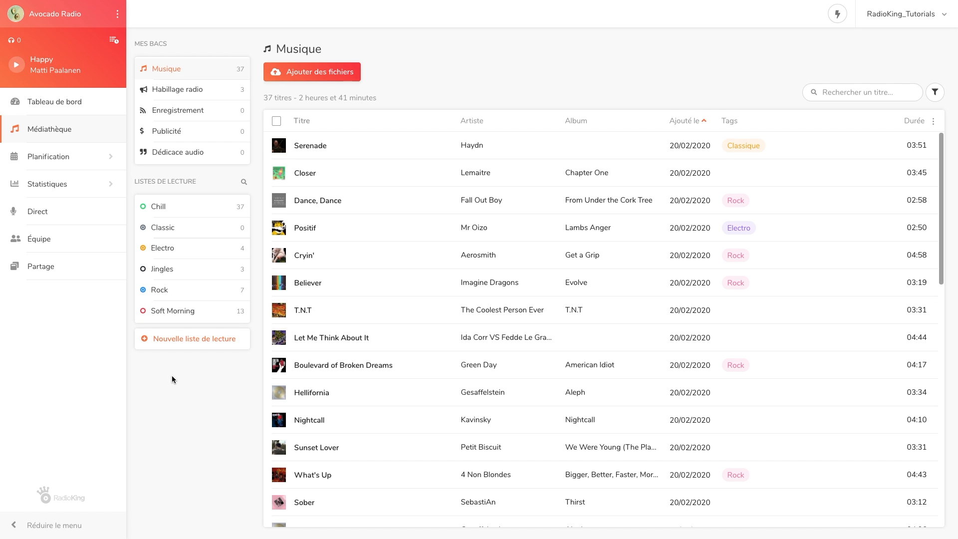
Step: Open the Facebook player's sharing settings and set its main colour to #2ED573, secondary to #FFFFFF and background to #7BED9F
{"action": "left_click", "coordinate": [70, 275]}
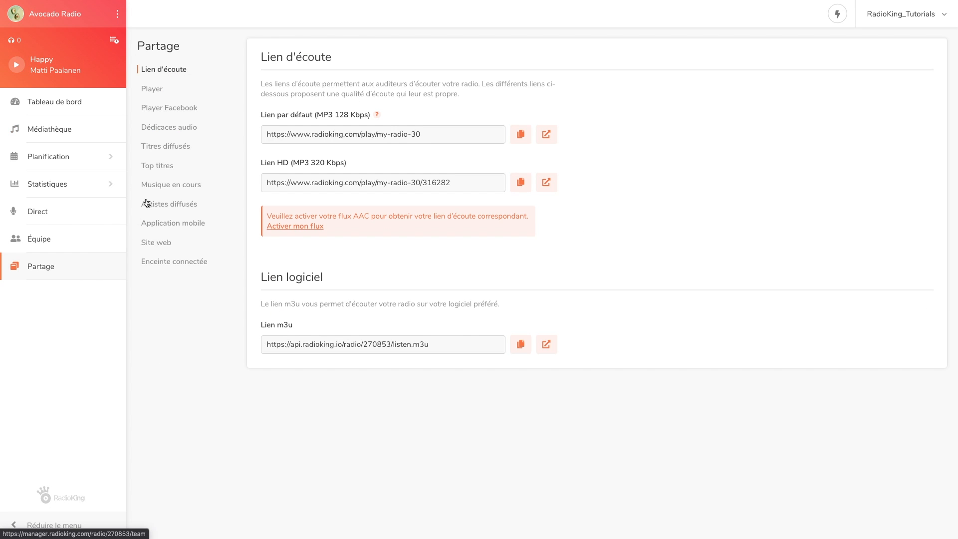
{"action": "left_click", "coordinate": [180, 112]}
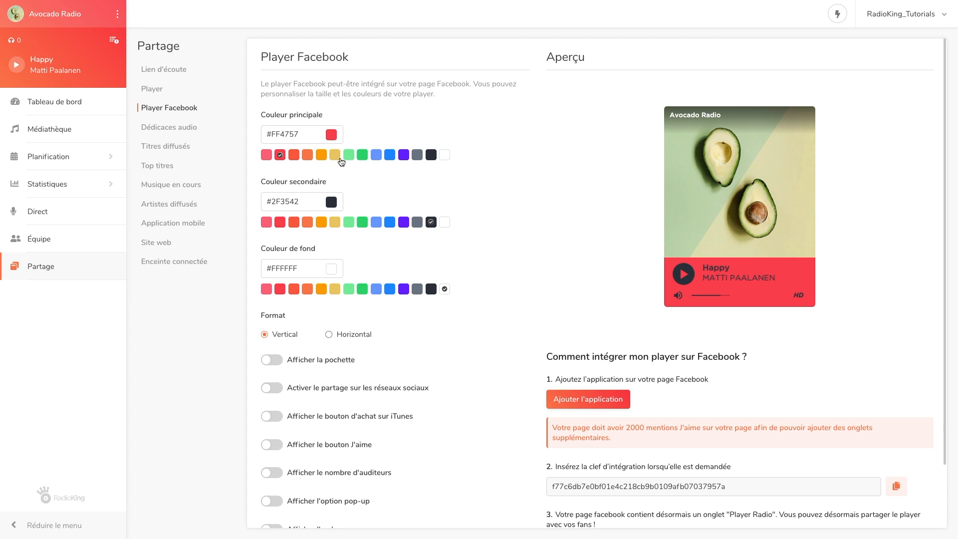
{"action": "left_click", "coordinate": [362, 155]}
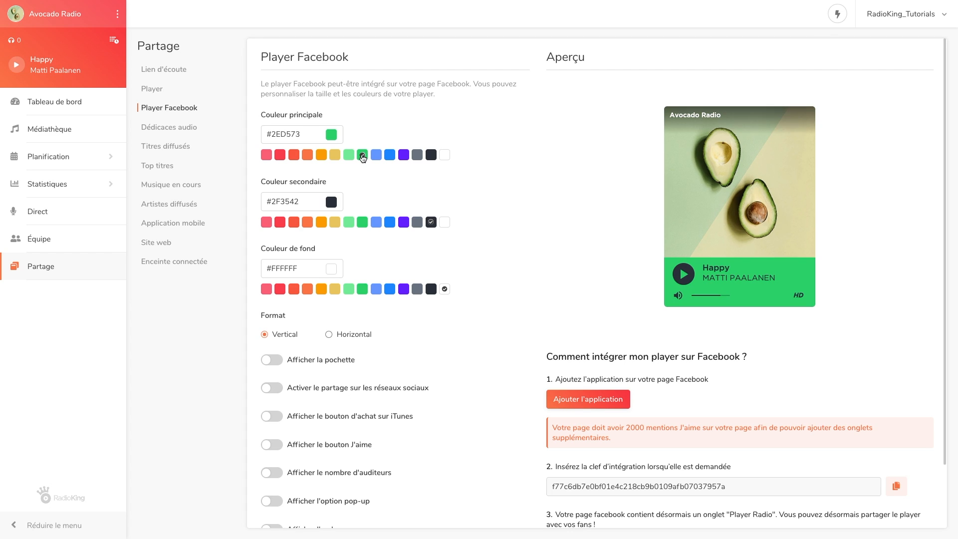
{"action": "left_click", "coordinate": [445, 223]}
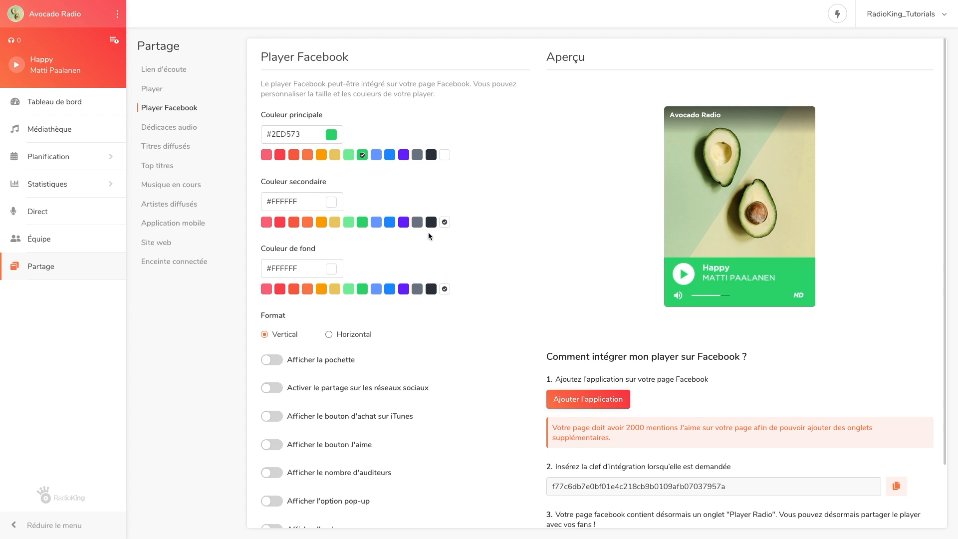
{"action": "left_click", "coordinate": [349, 290]}
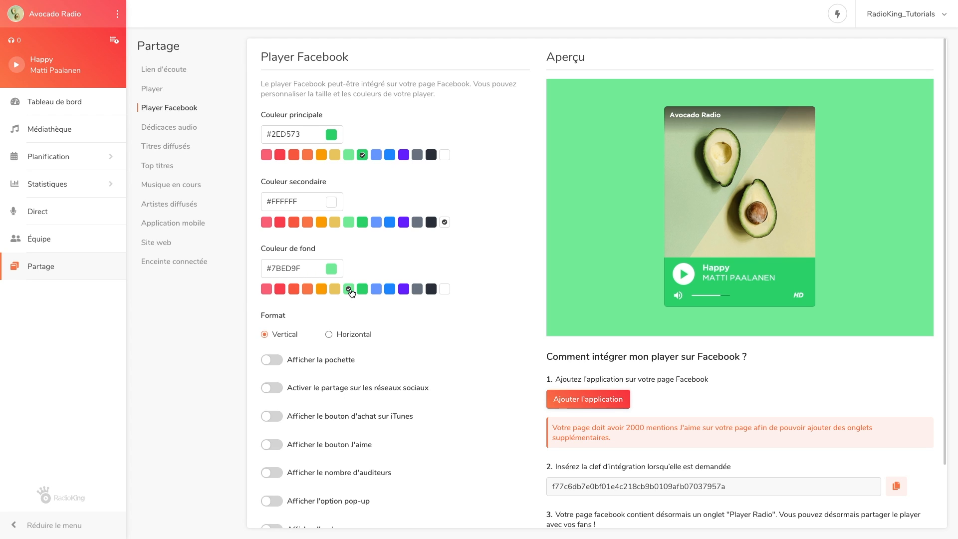
Step: Give the Facebook player a horizontal format and enable cover art, social sharing, the iTunes purchase button and the like button
{"action": "left_click", "coordinate": [329, 334]}
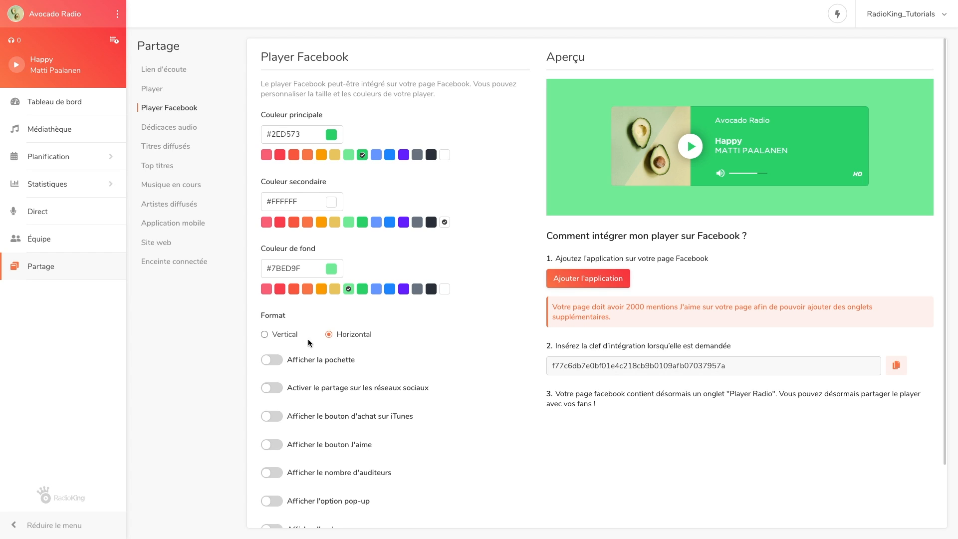
{"action": "left_click", "coordinate": [273, 360]}
{"action": "left_click", "coordinate": [271, 388]}
{"action": "left_click", "coordinate": [271, 418]}
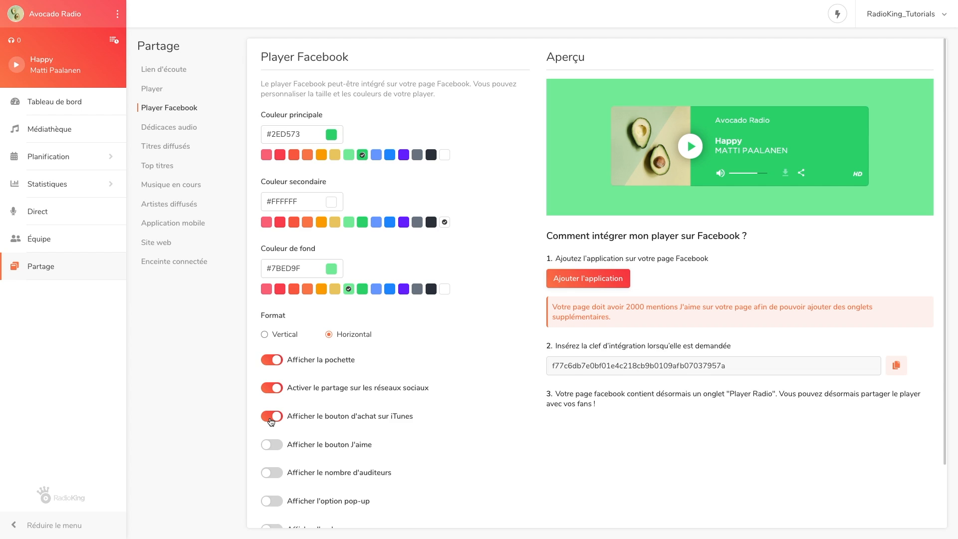
{"action": "left_click", "coordinate": [271, 418]}
{"action": "left_click", "coordinate": [271, 418]}
{"action": "left_click", "coordinate": [271, 445]}
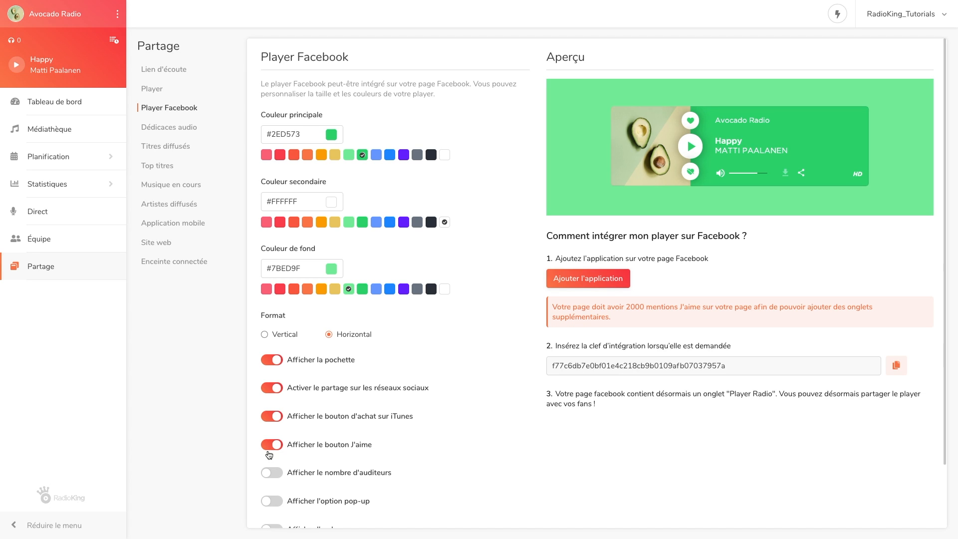
Step: Enable the listener count, the pop-up option and the shadow on the Facebook player
{"action": "left_click", "coordinate": [268, 473]}
{"action": "left_click", "coordinate": [269, 501]}
{"action": "scroll", "coordinate": [269, 502], "scroll_direction": "down", "scroll_amount": 1}
{"action": "left_click", "coordinate": [269, 504]}
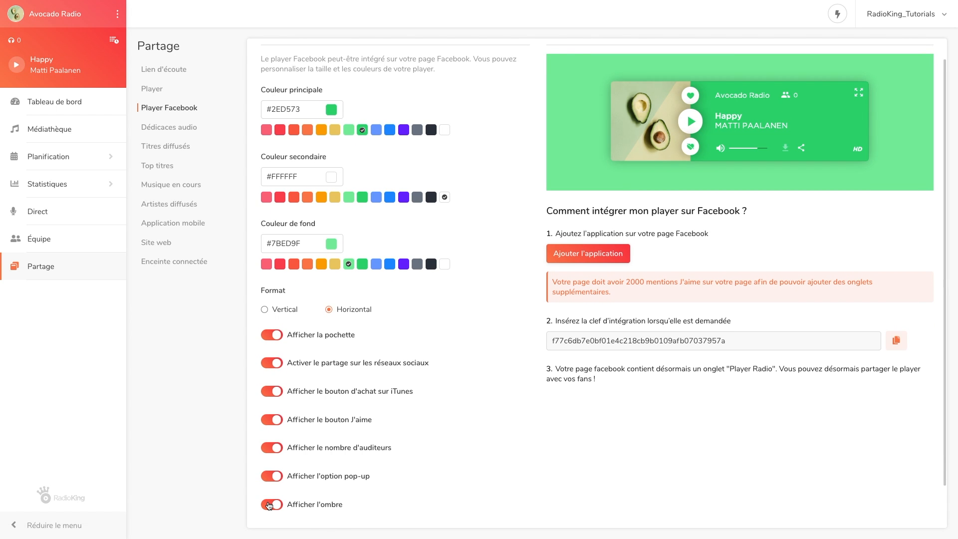
Step: Save the Facebook player settings
{"action": "scroll", "coordinate": [268, 514], "scroll_direction": "up", "scroll_amount": 1}
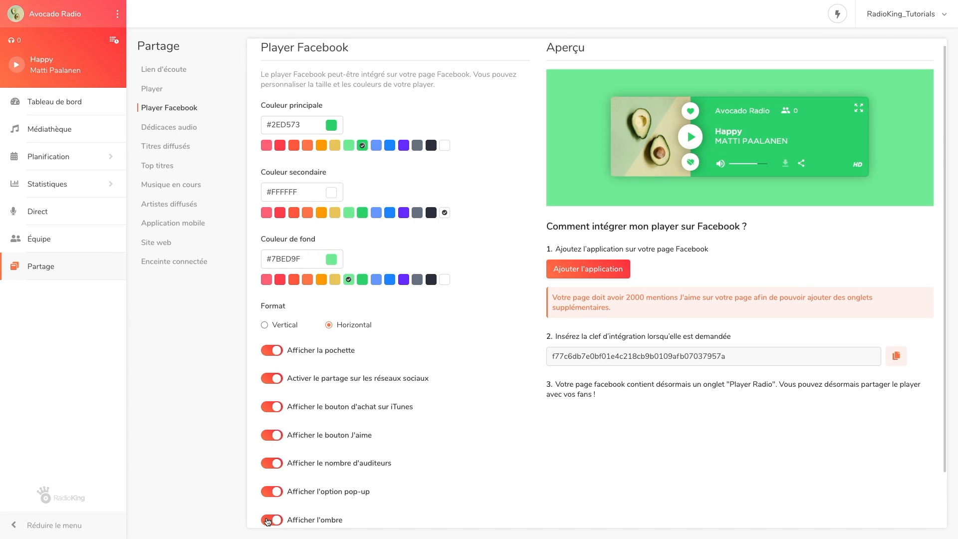
{"action": "scroll", "coordinate": [267, 521], "scroll_direction": "down", "scroll_amount": 2}
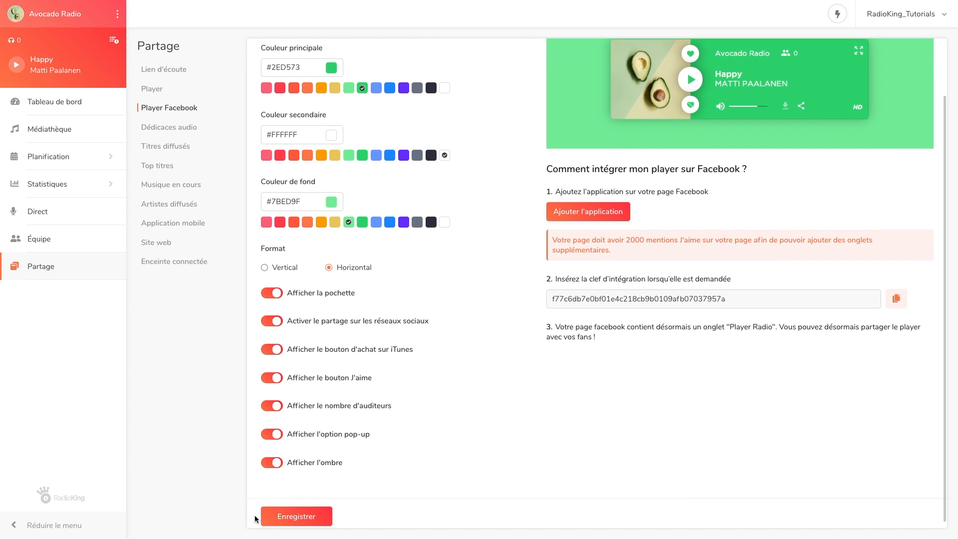
{"action": "left_click", "coordinate": [290, 519]}
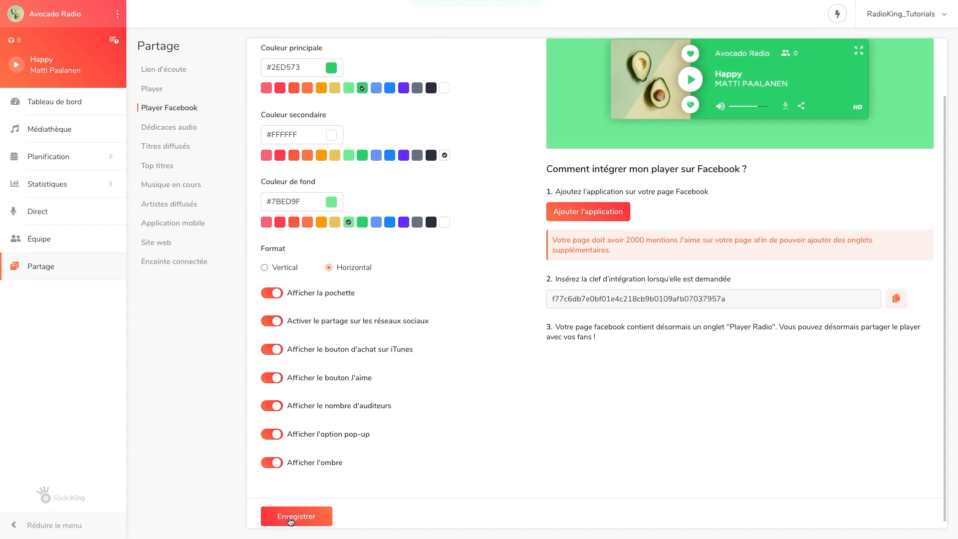
Step: Copy the Facebook integration key, and open the Player Radio section of RadioKing's Facebook page
{"action": "scroll", "coordinate": [292, 519], "scroll_direction": "up", "scroll_amount": 1}
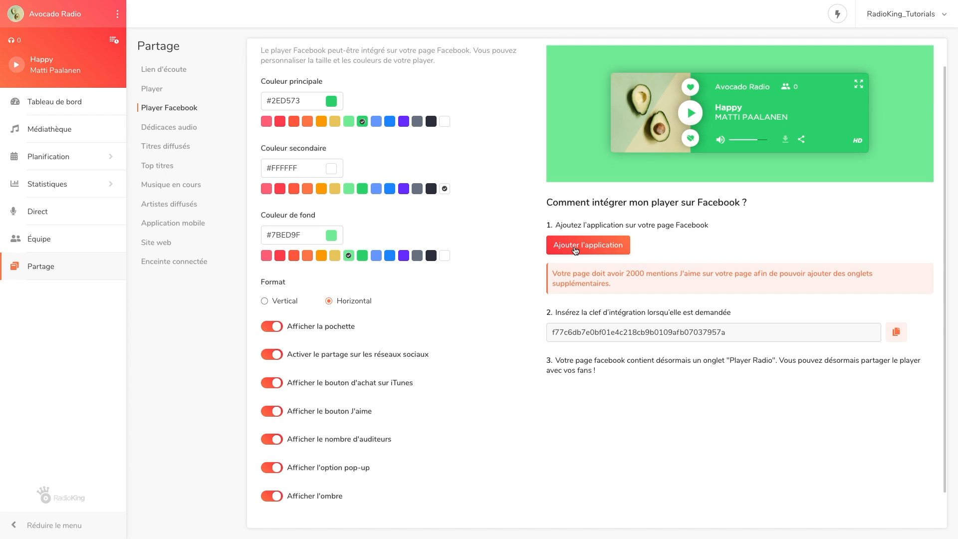
{"action": "left_click", "coordinate": [892, 335]}
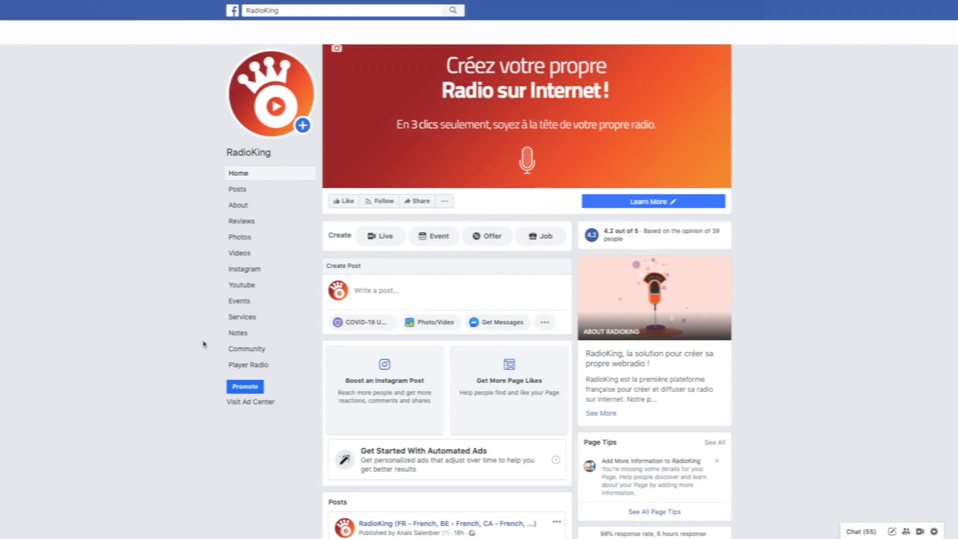
{"action": "left_click", "coordinate": [238, 364]}
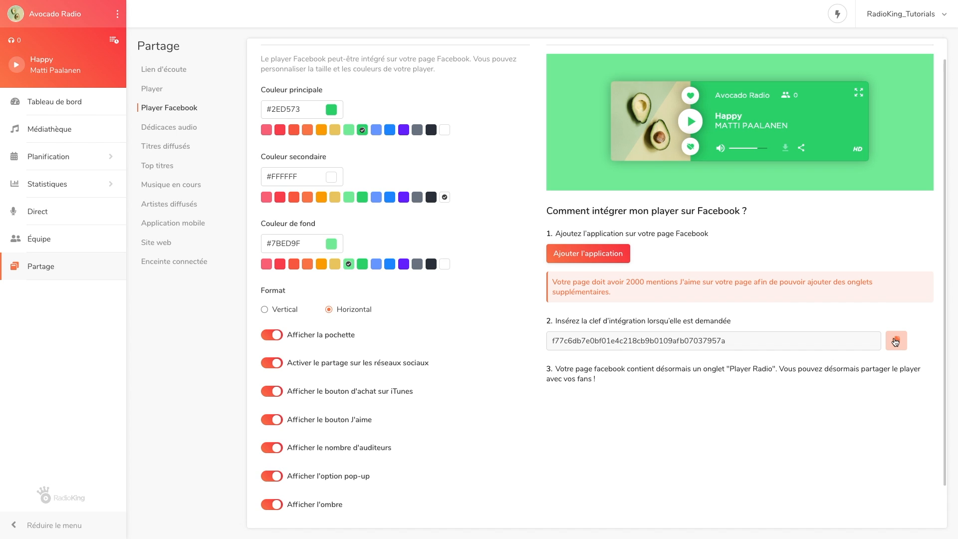
Step: Open the help centre from the account options and look through the Manager Radio support topics
{"action": "left_click", "coordinate": [900, 14]}
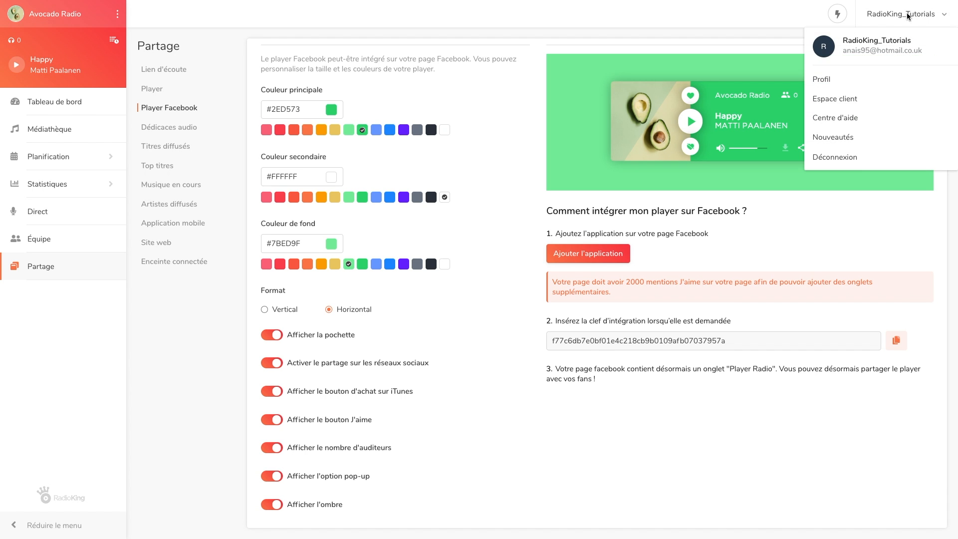
{"action": "left_click", "coordinate": [889, 117]}
{"action": "scroll", "coordinate": [888, 120], "scroll_direction": "down", "scroll_amount": 2}
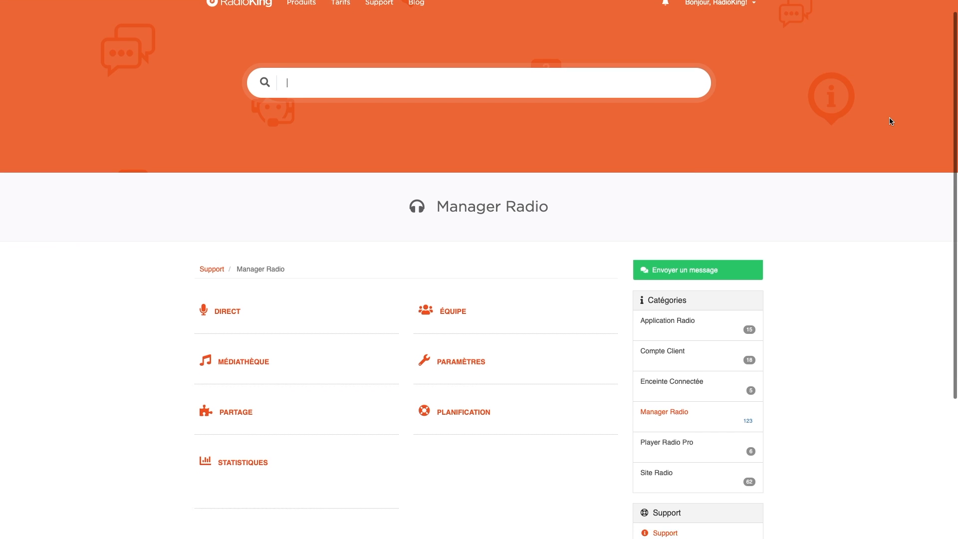
{"action": "scroll", "coordinate": [888, 117], "scroll_direction": "down", "scroll_amount": 1}
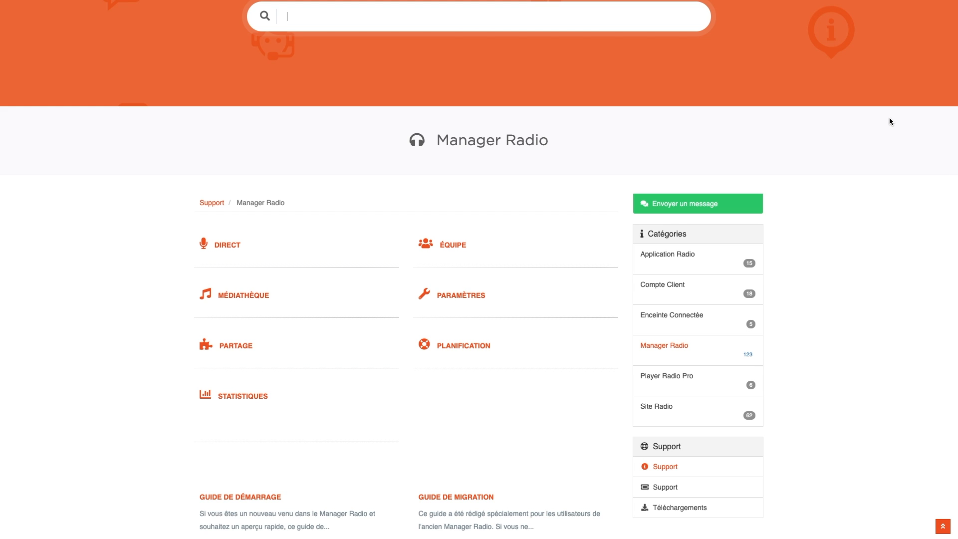